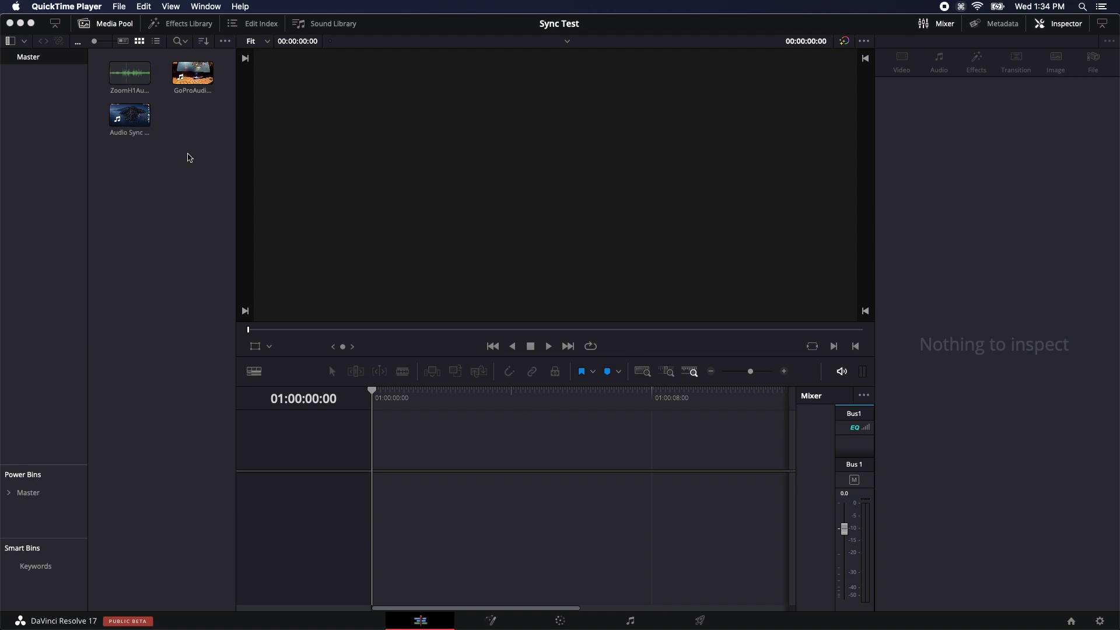
Stack Audio Sync Screen.mov, GoProAudioSync.MP4 on V2/A2 and ZoomH1AudioSync.MP3 on A3 at the timeline start.
mouse_move(193, 116)
mouse_down()
mouse_move(441, 492)
mouse_move(377, 525)
mouse_up()
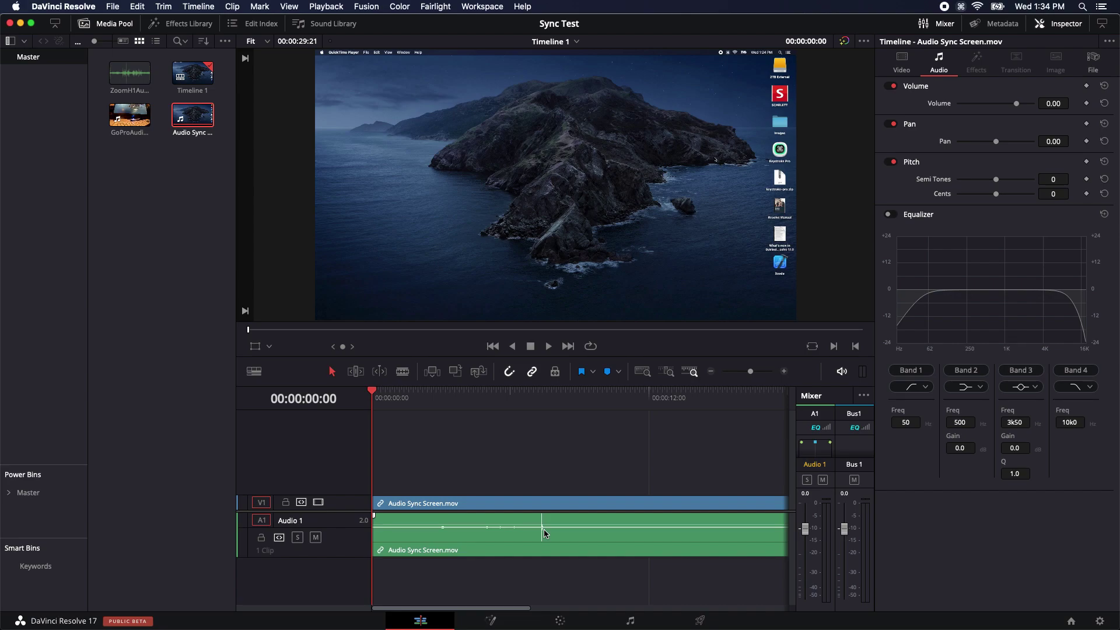
click(172, 250)
mouse_move(129, 115)
mouse_down()
mouse_move(395, 481)
mouse_move(376, 482)
mouse_up()
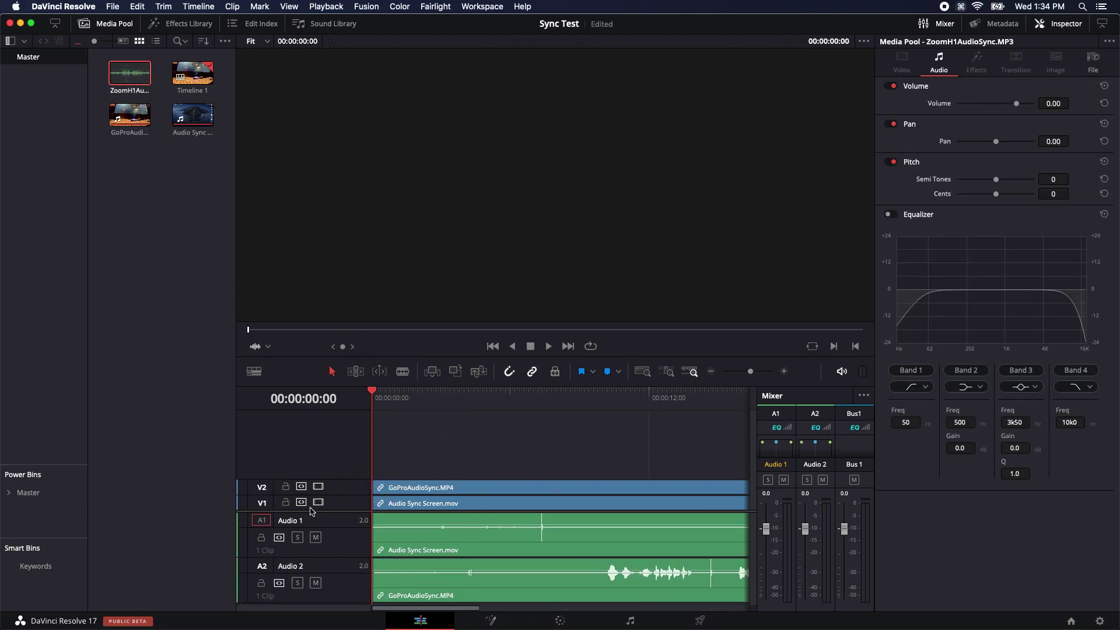
scroll(305, 472, down, 3)
scroll(302, 442, down, 1)
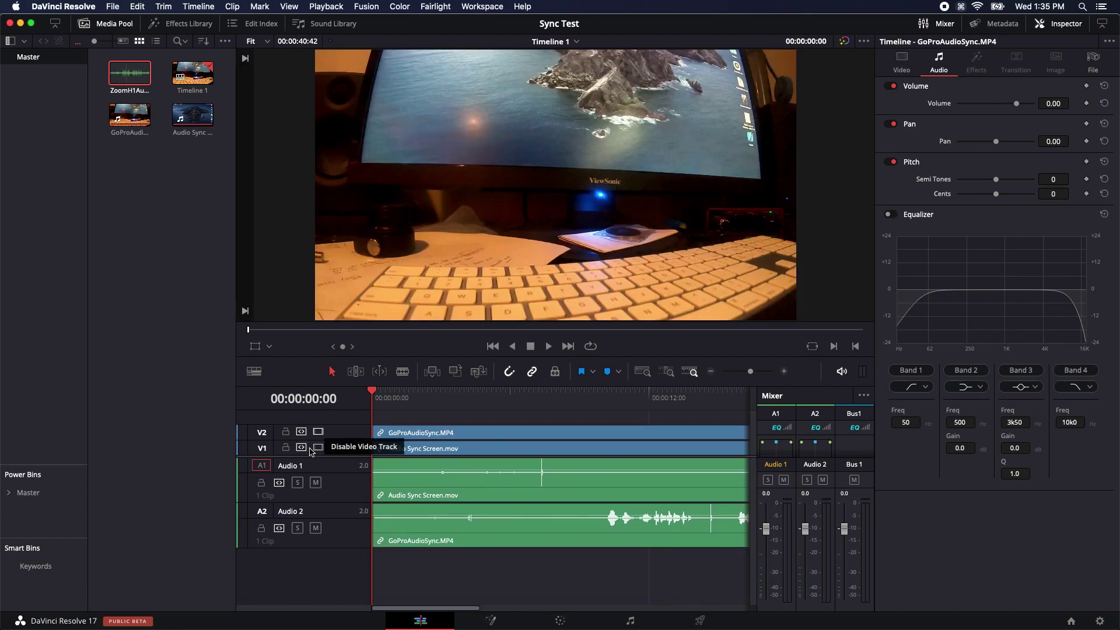
mouse_move(129, 73)
mouse_down()
mouse_move(423, 587)
mouse_move(376, 588)
mouse_up()
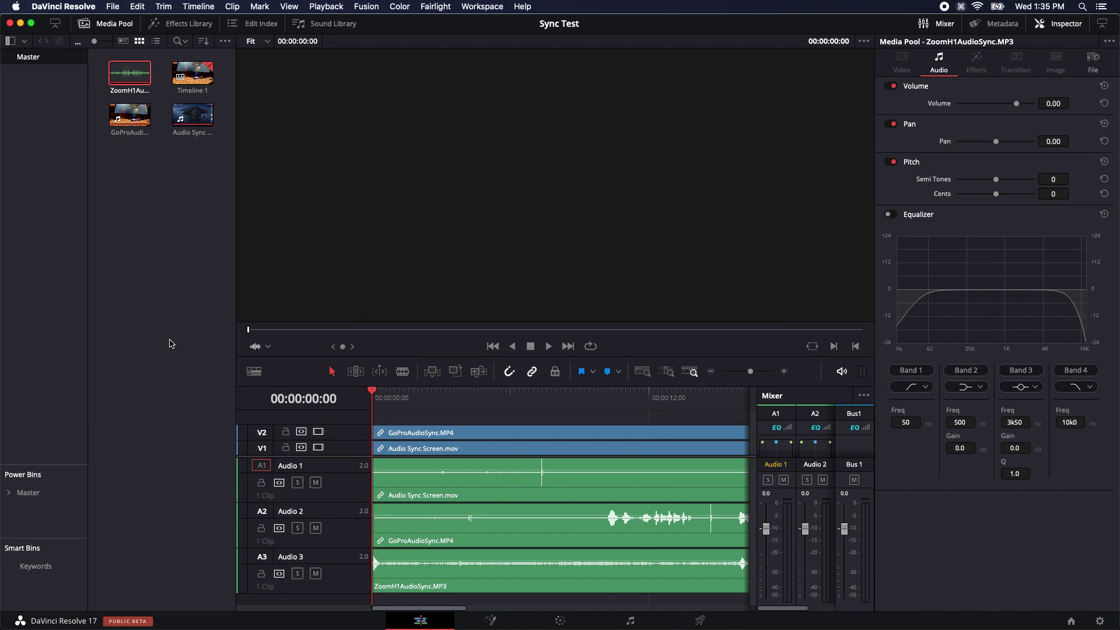
Zoom Timeline 1 out until all three stacked clips show end to end.
click(711, 372)
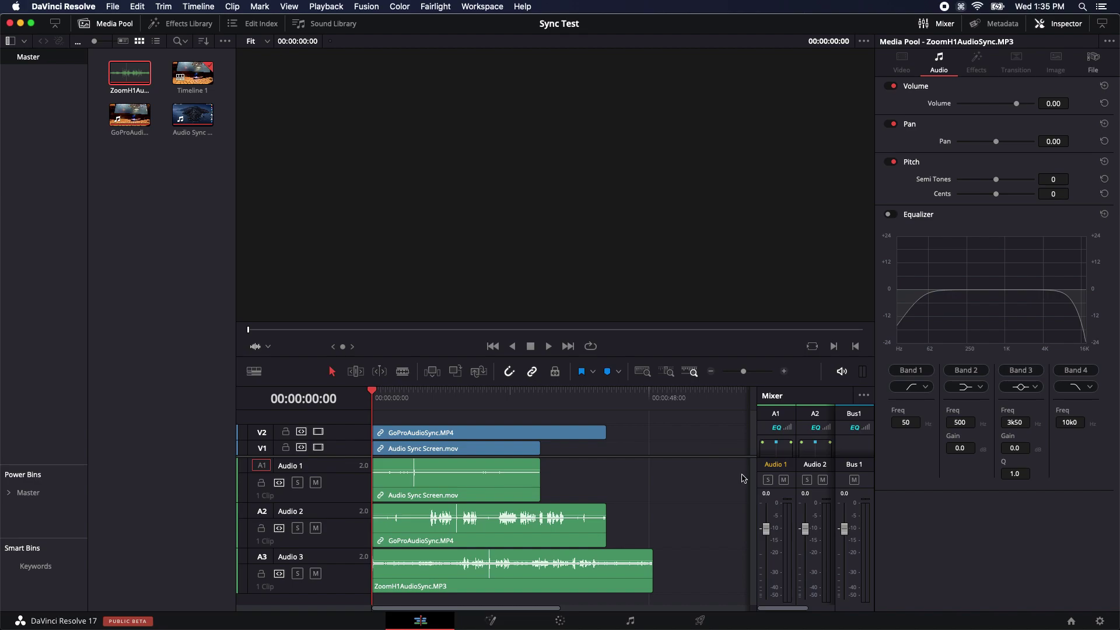
Select all three clips and apply Auto Align Clips > Based On Waveform.
mouse_move(512, 569)
drag(692, 474, 413, 570)
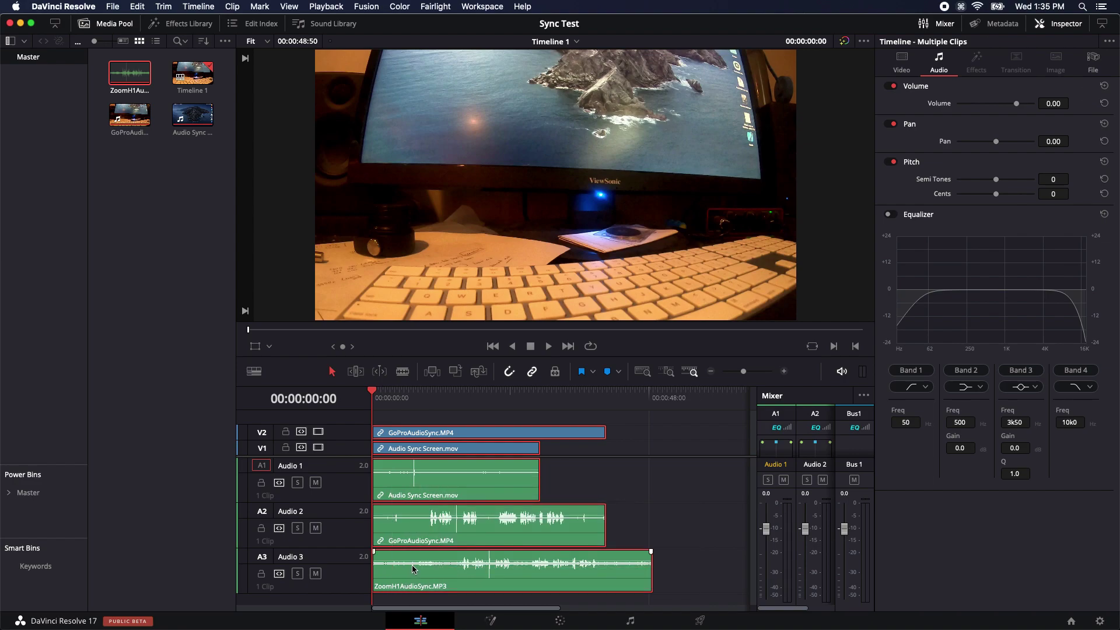
right_click(420, 483)
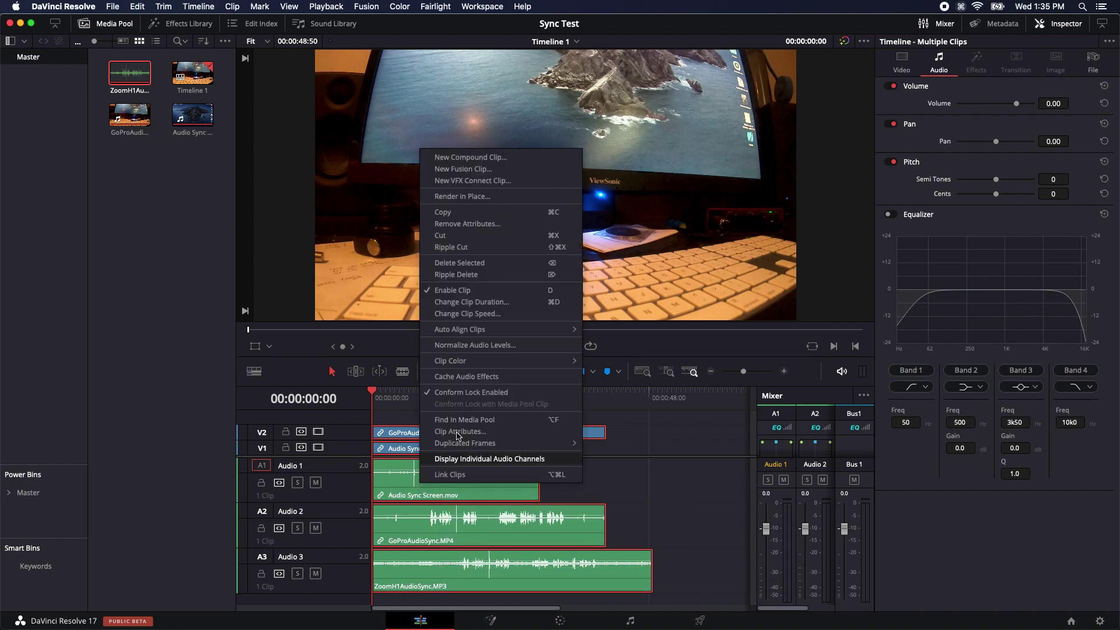
mouse_move(460, 329)
click(611, 344)
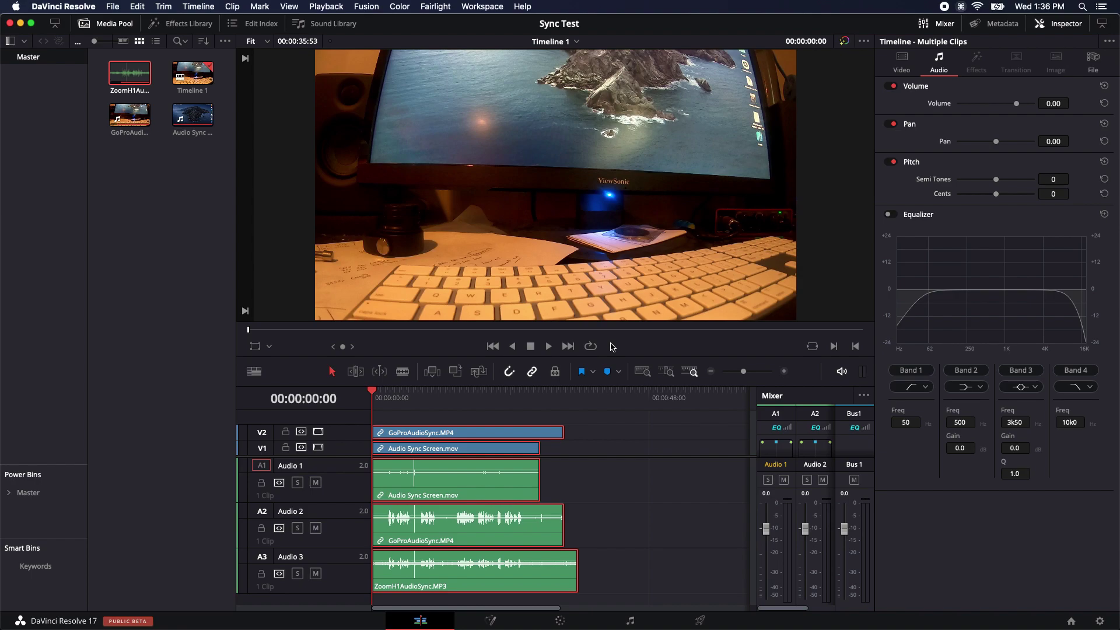
Play the synced clips, widen the Mixer to show every channel, select the screen recording clip, then undo.
key(space)
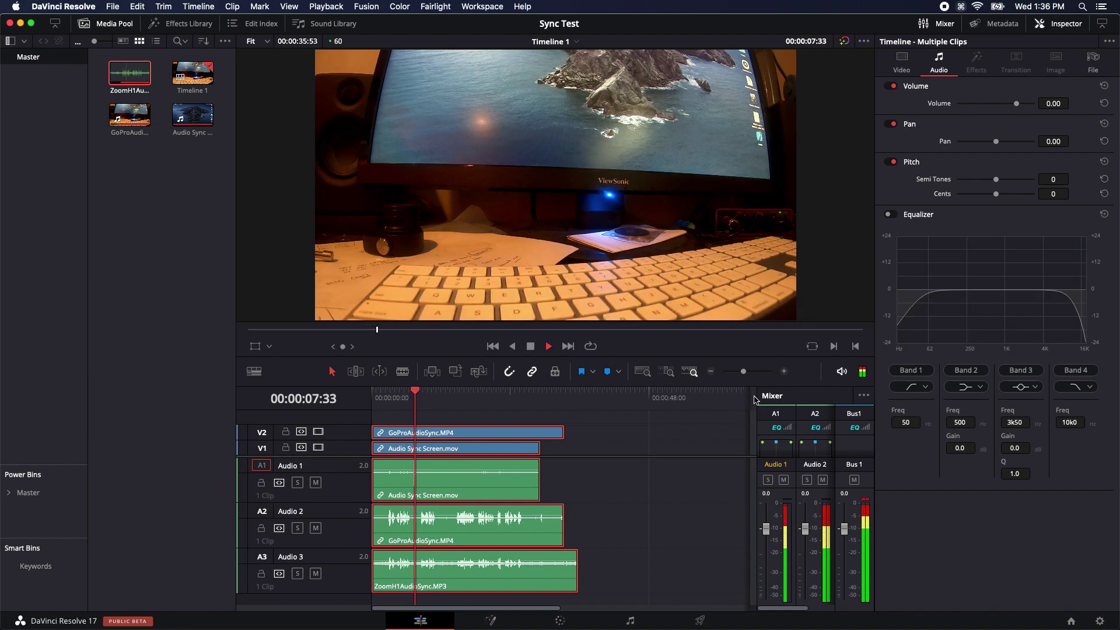
drag(755, 396, 715, 396)
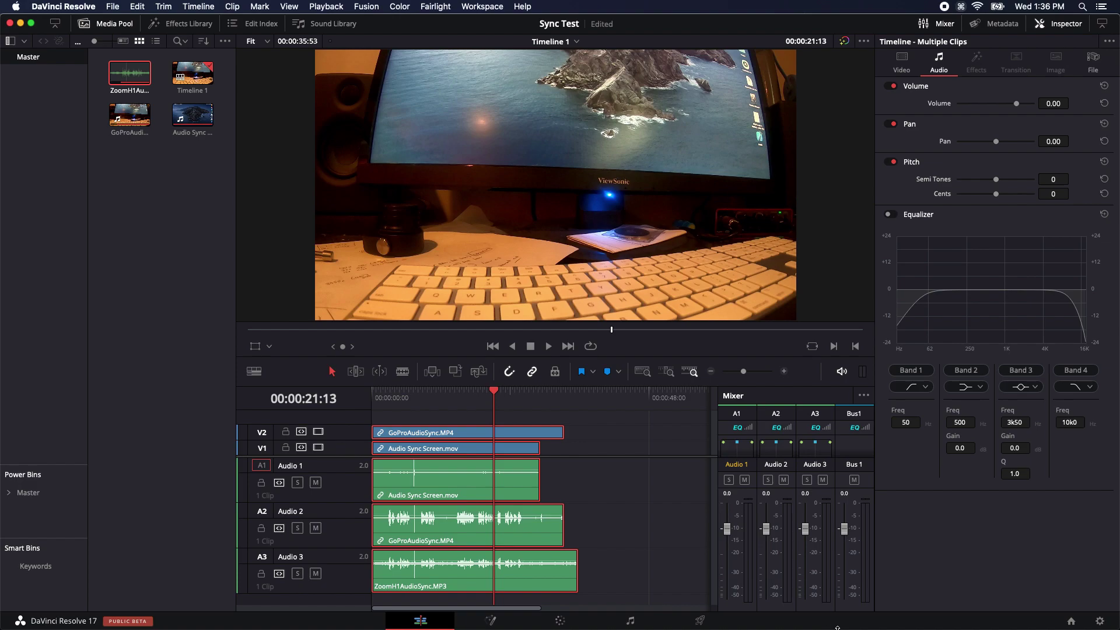
mouse_move(457, 488)
click(578, 492)
click(438, 481)
click(609, 488)
key(super+z)
Drag on the timeline, then split the screen recording clip in two with the Blade tool.
drag(372, 456, 368, 430)
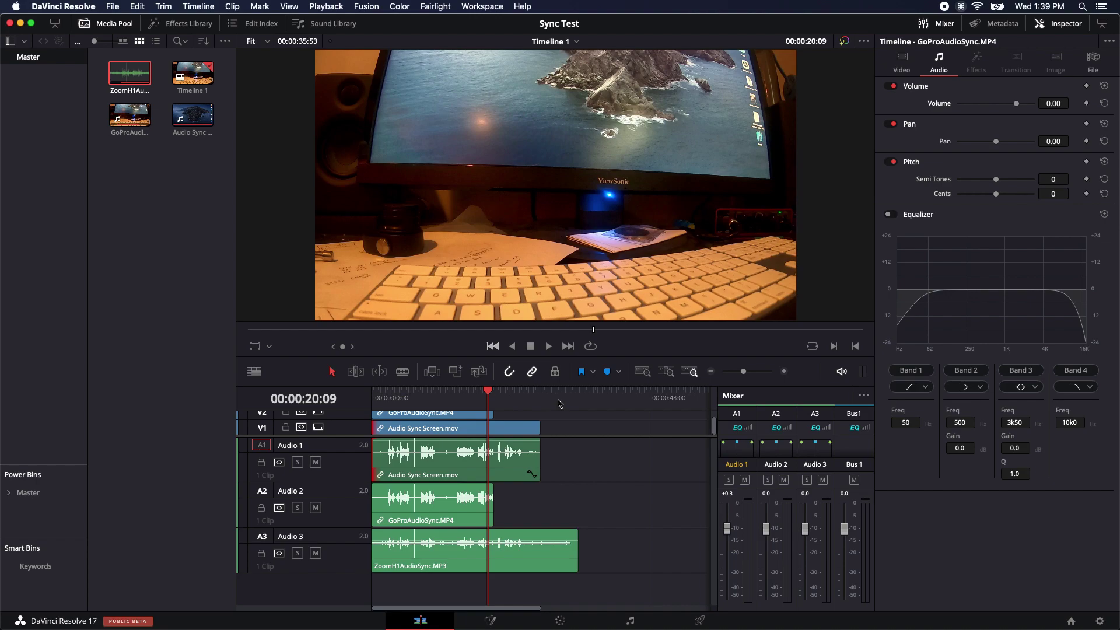
key(b)
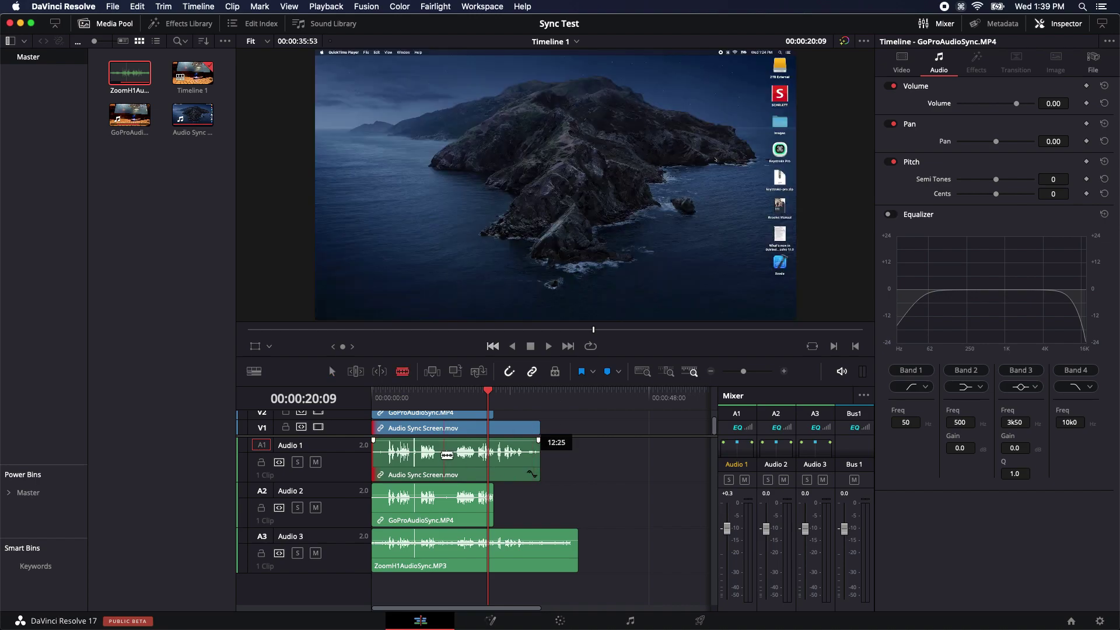
click(426, 464)
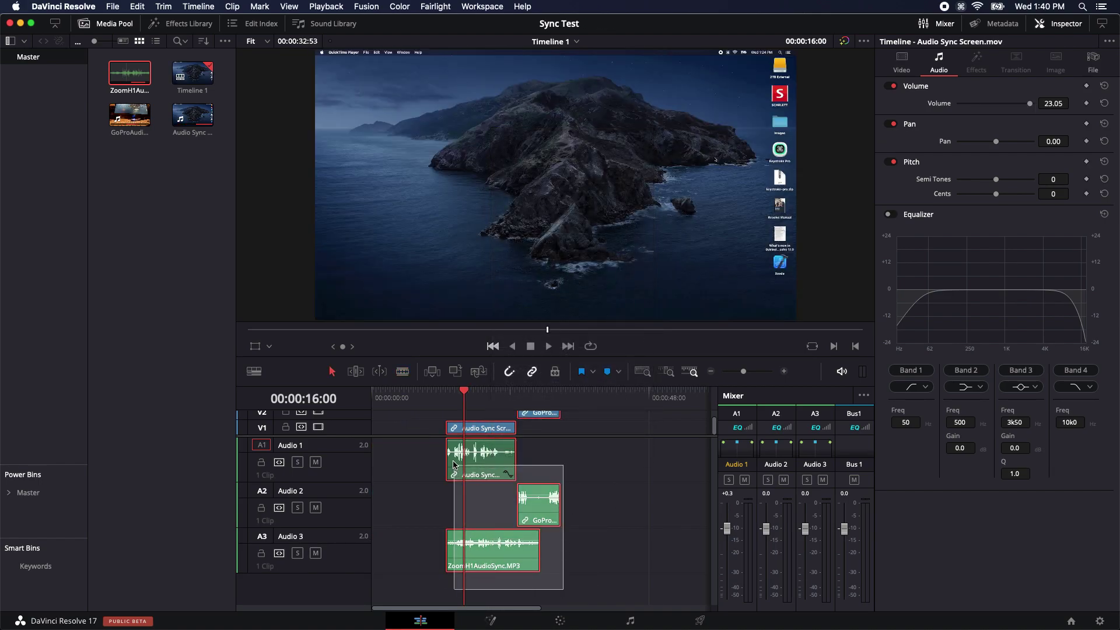
Select the three trimmed clips and re-run Auto Align Clips > Based On Waveform.
drag(566, 593, 448, 449)
right_click(482, 473)
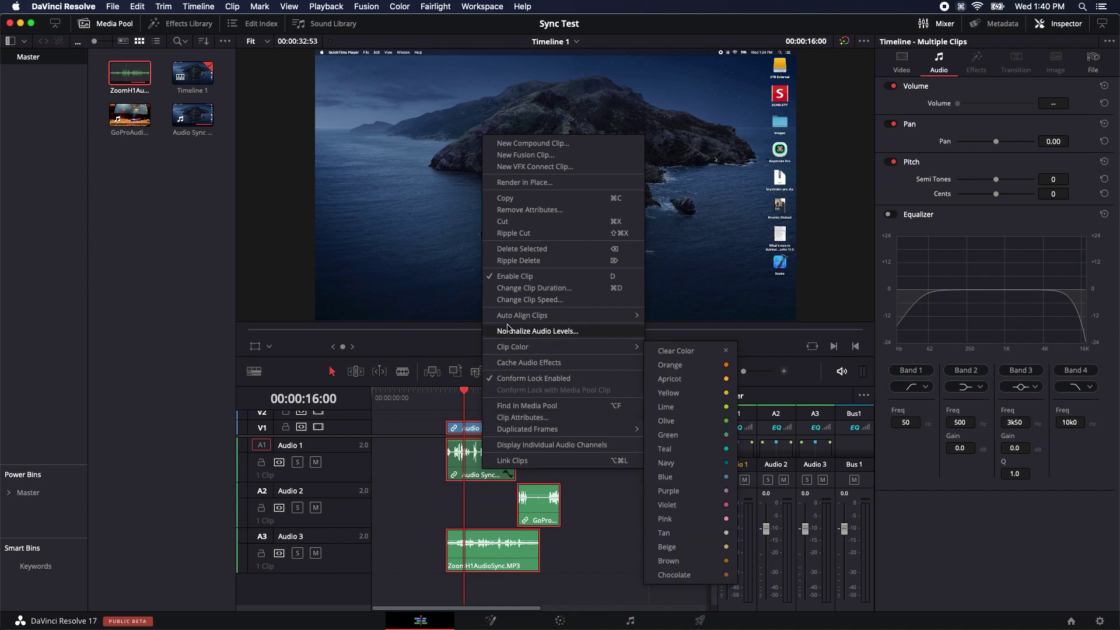
mouse_move(522, 315)
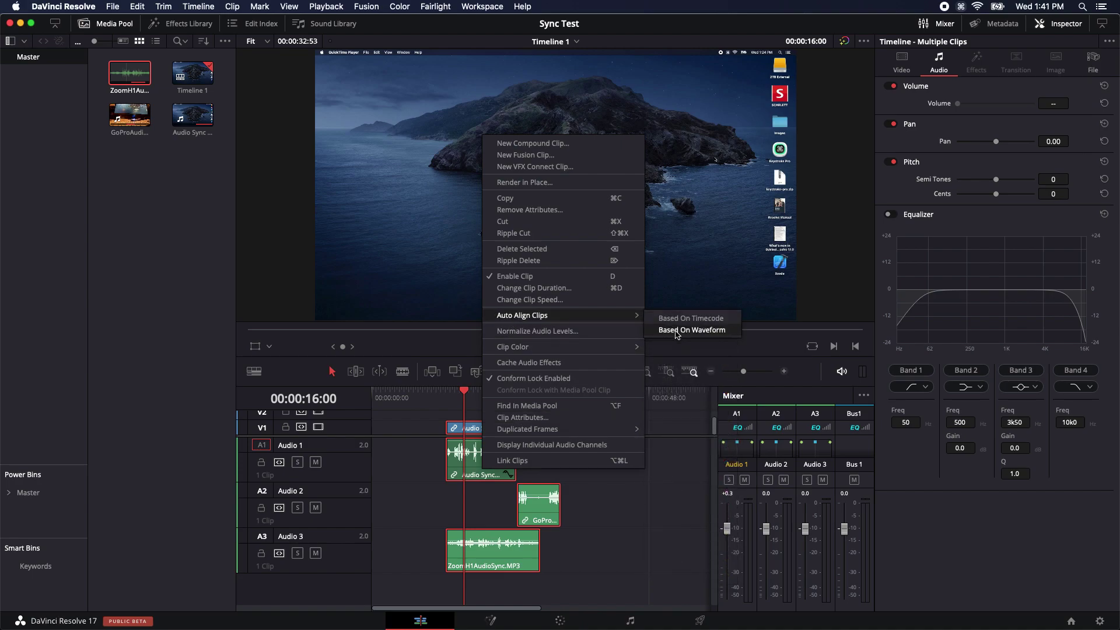
click(674, 329)
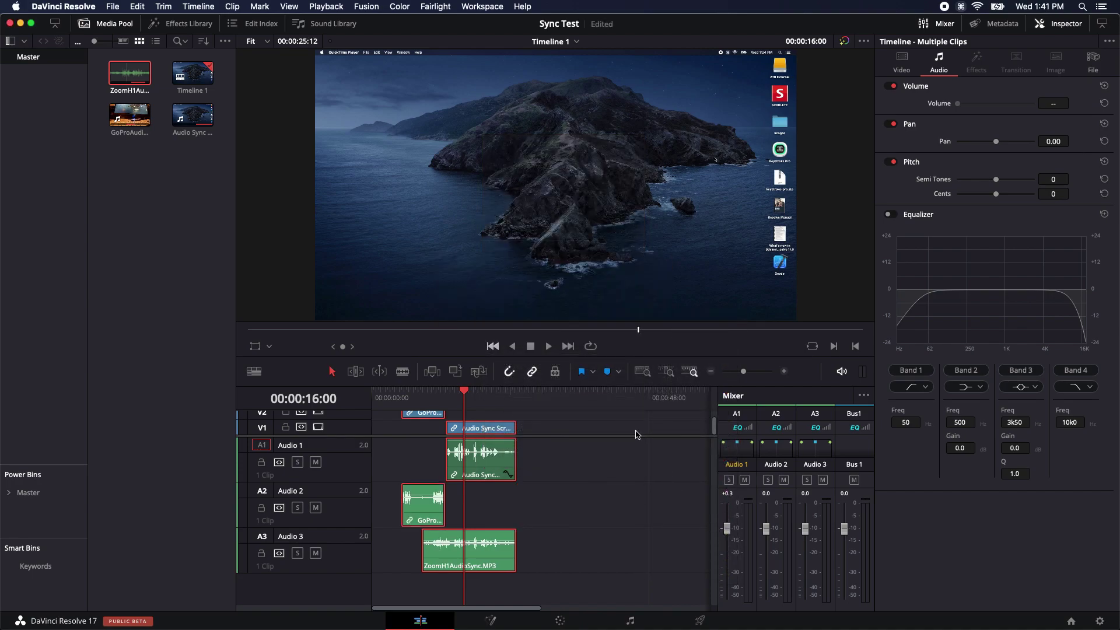
Save the project and play the timeline from about 8 seconds.
key(super+s)
drag(465, 395, 417, 396)
key(space)
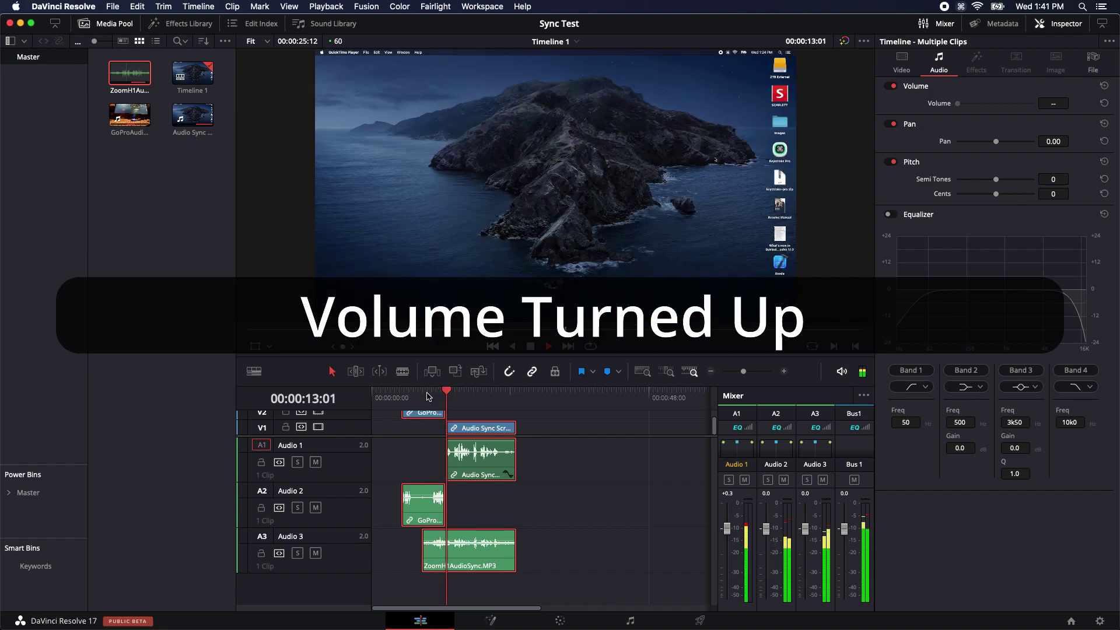
Stop playback at about 16 seconds with the clips still in sync.
key(space)
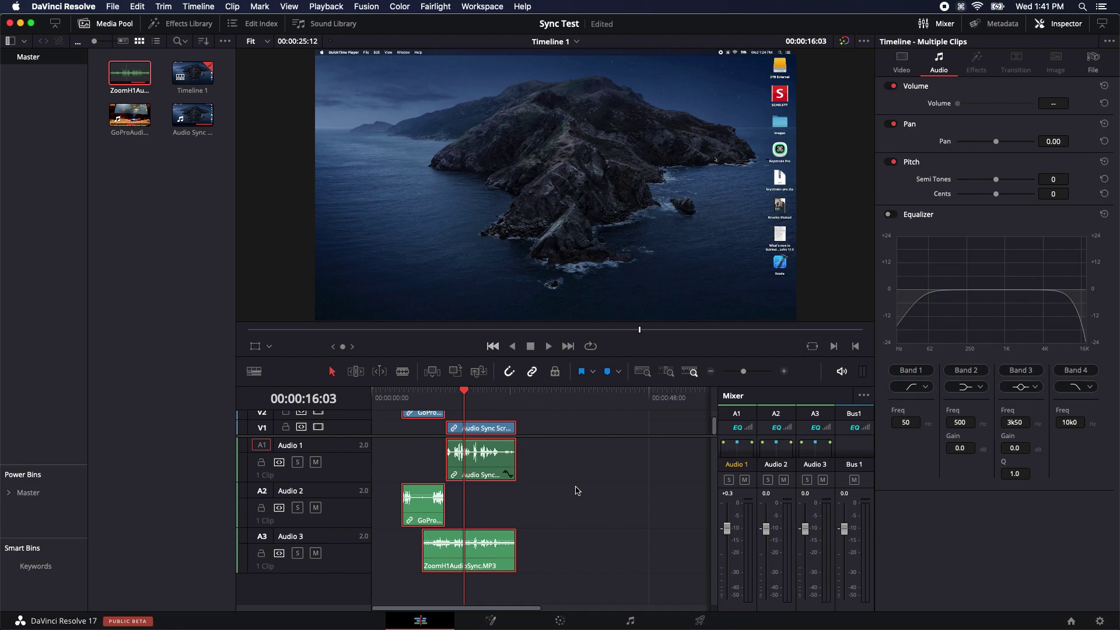